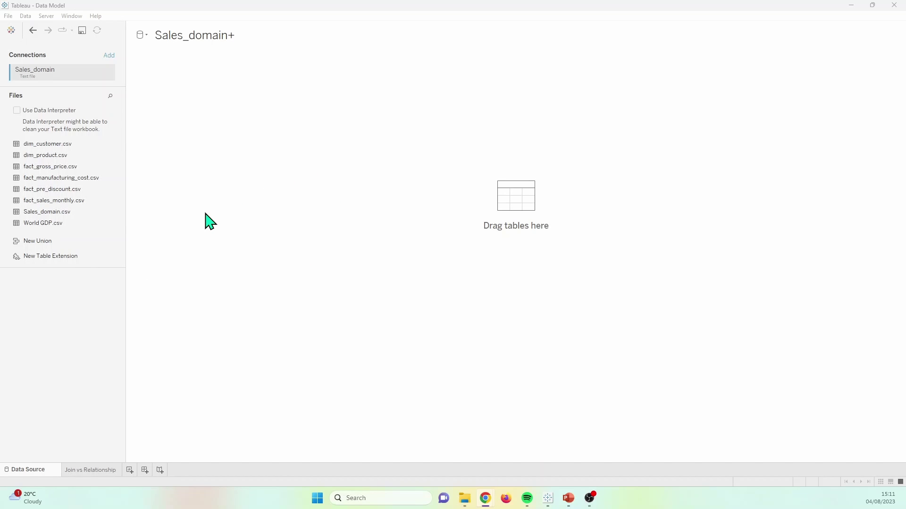
# Add Sales_domain.csv to the empty data model and relate dim_product.csv to it.
pyautogui.moveTo(61, 213); pyautogui.dragTo(220, 164)
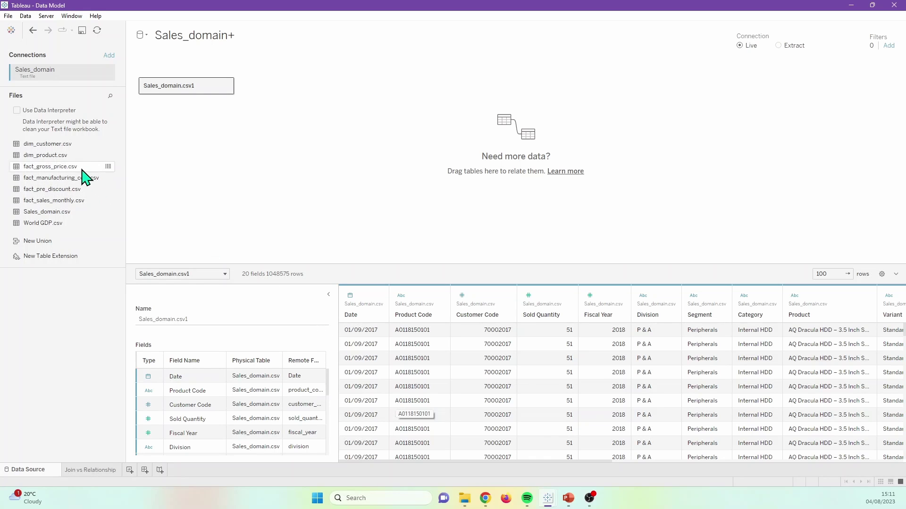
pyautogui.moveTo(60, 153); pyautogui.dragTo(315, 94)
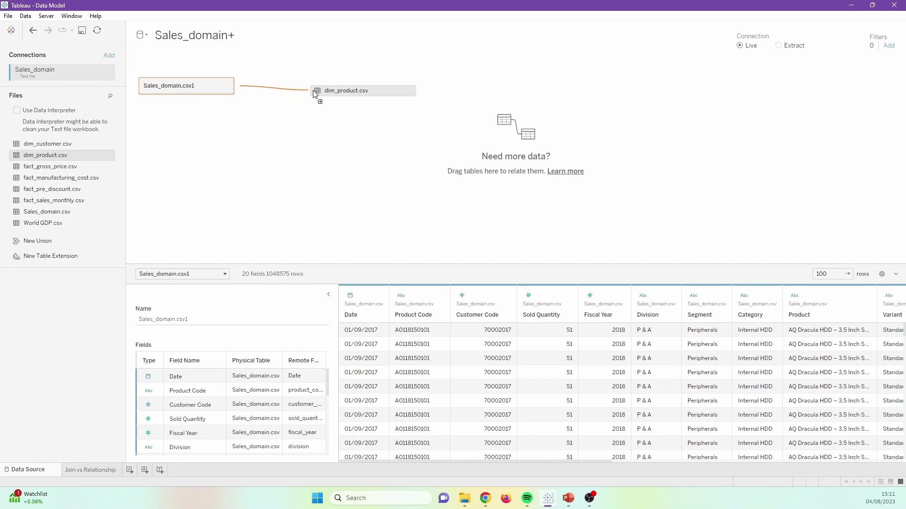
pyautogui.moveTo(315, 94); pyautogui.dragTo(313, 96)
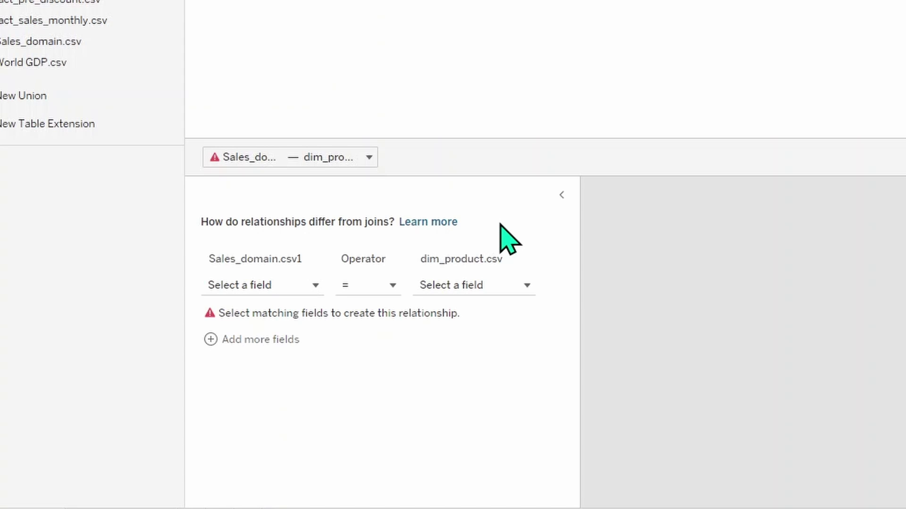
# Define the relationship as Product Code equal to Product Code (Dim Product.Csv) and update the data preview.
pyautogui.click(299, 290)
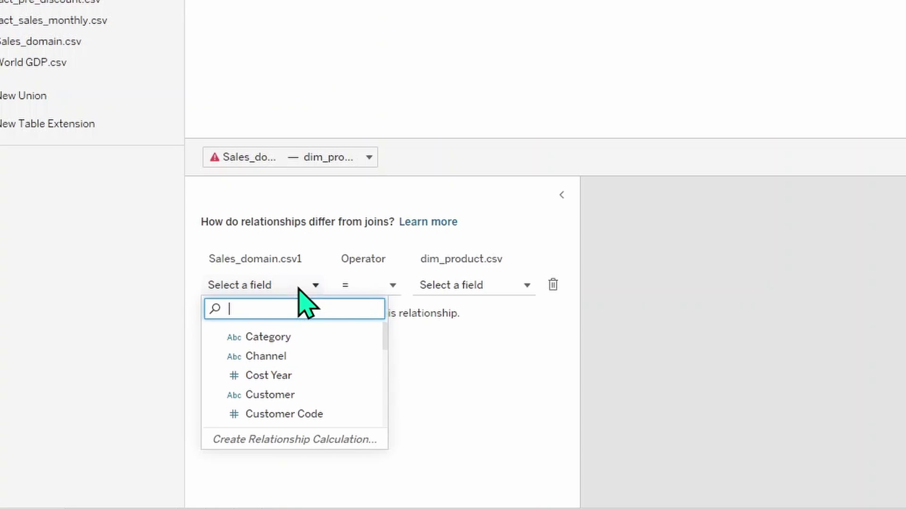
pyautogui.write('prod')
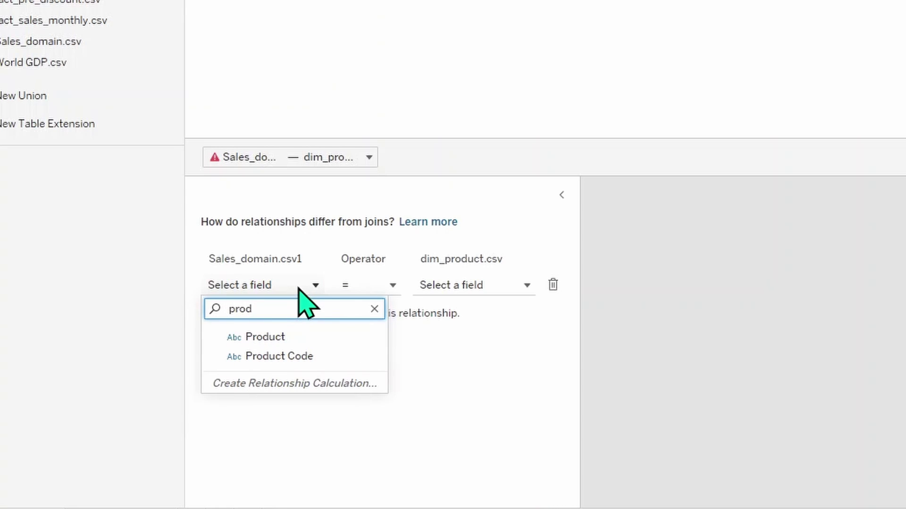
pyautogui.click(313, 357)
pyautogui.click(457, 288)
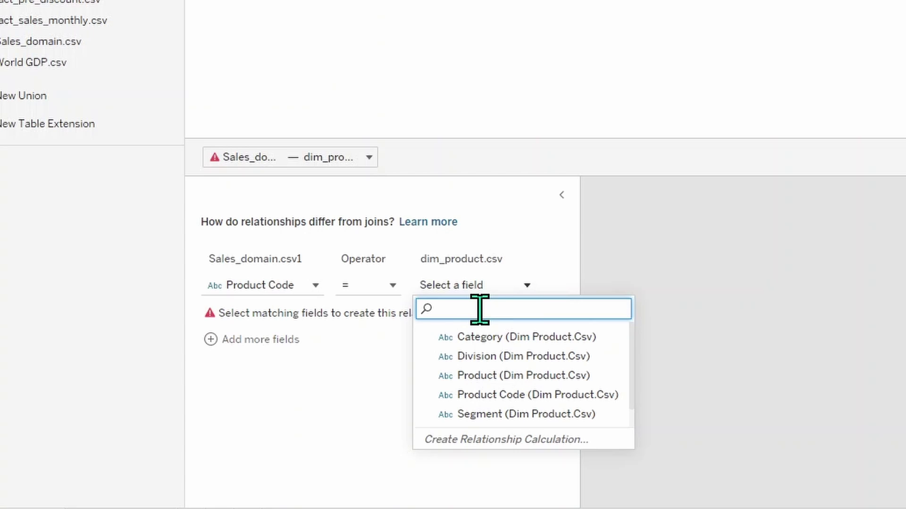
pyautogui.click(507, 395)
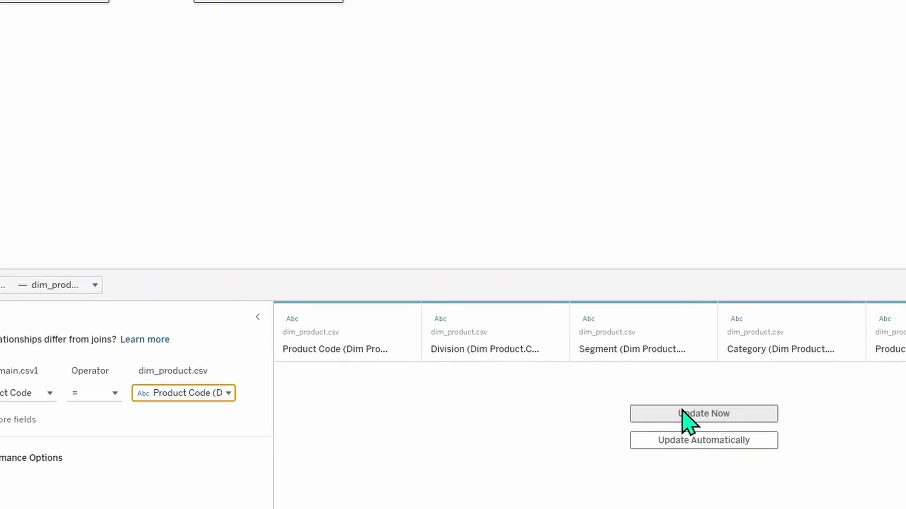
pyautogui.click(683, 413)
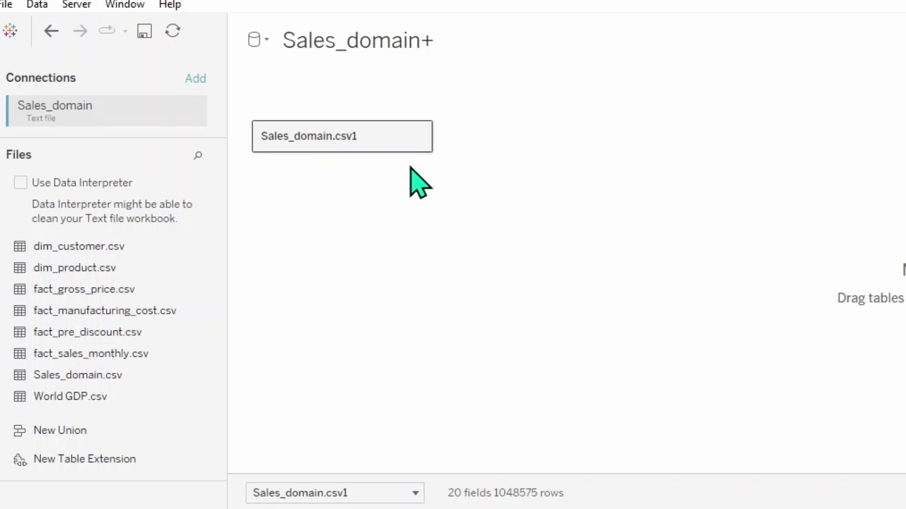
# Open the physical layer of the Sales_domain.csv1 table and join dim_product.csv to Sales_domain.csv.
pyautogui.click(419, 137)
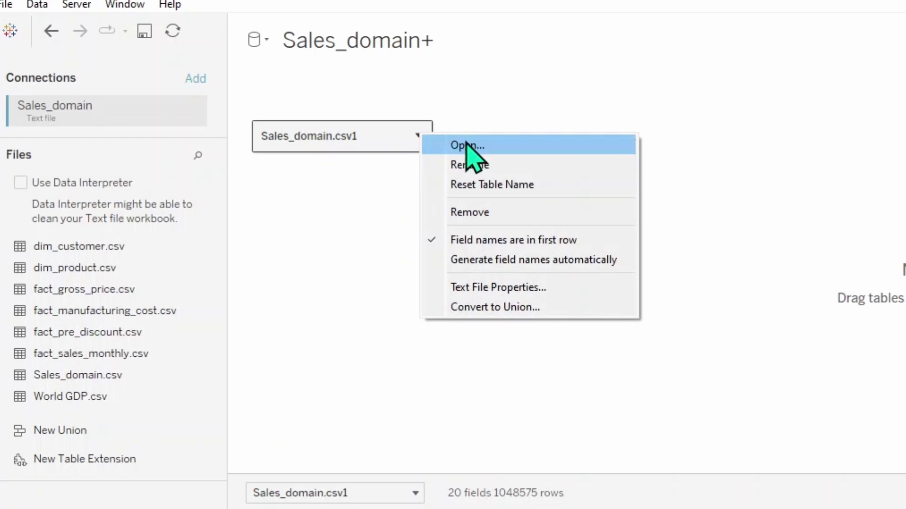
pyautogui.click(504, 159)
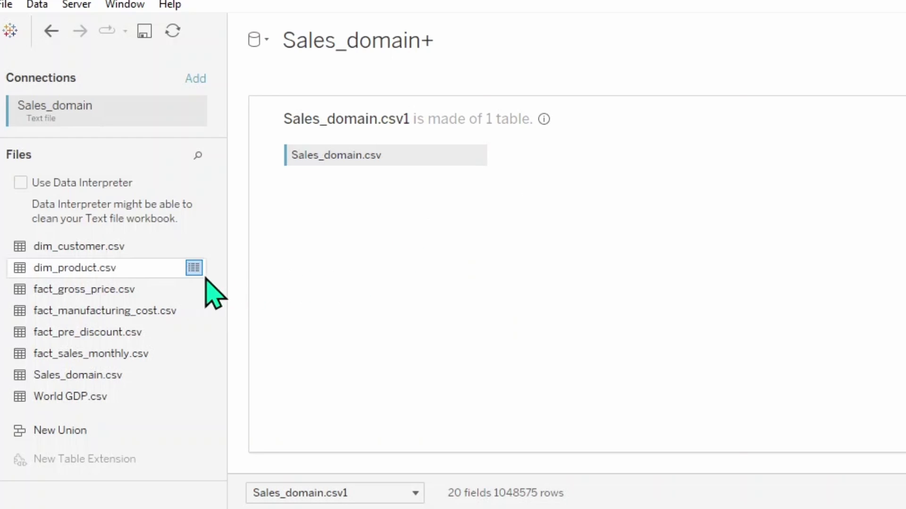
pyautogui.moveTo(83, 265); pyautogui.dragTo(572, 158)
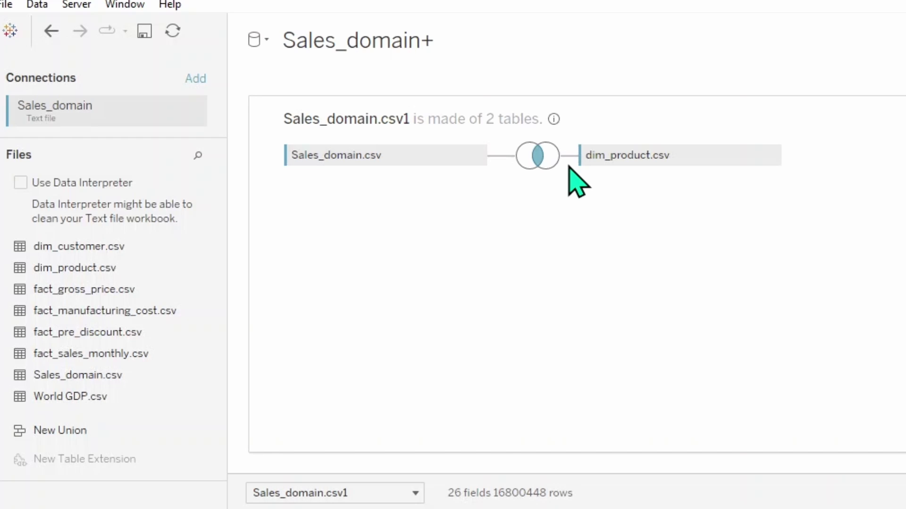
# Replace the inner join's Category clause with Product Code equal to Product Code (Dim Product.Csv).
pyautogui.click(553, 157)
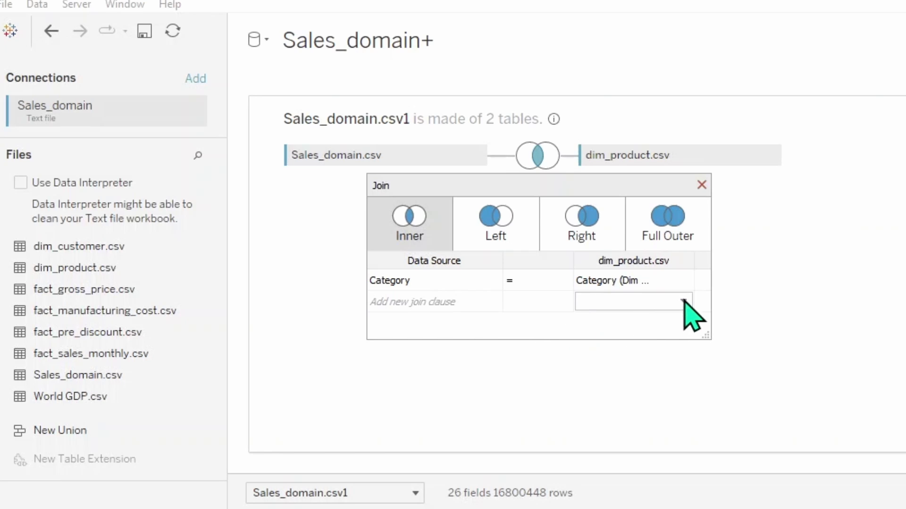
pyautogui.moveTo(701, 282)
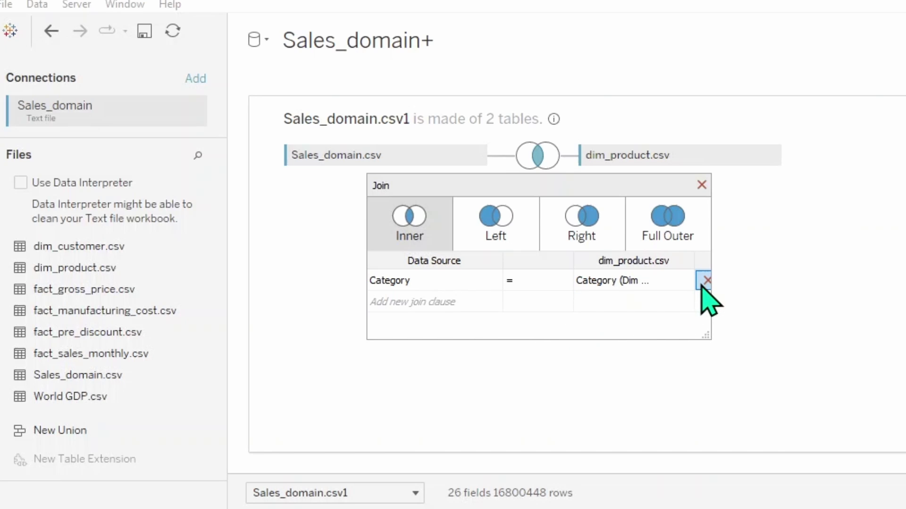
pyautogui.click(703, 282)
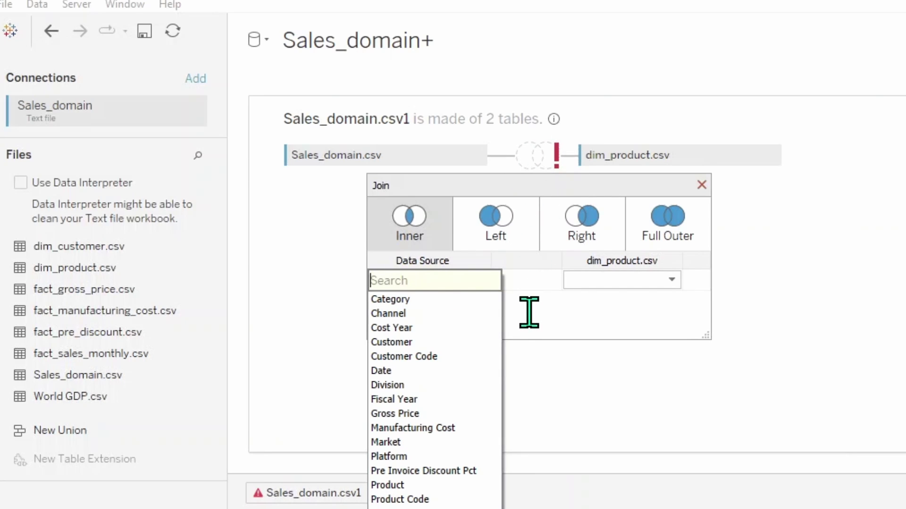
pyautogui.click(419, 500)
pyautogui.click(620, 280)
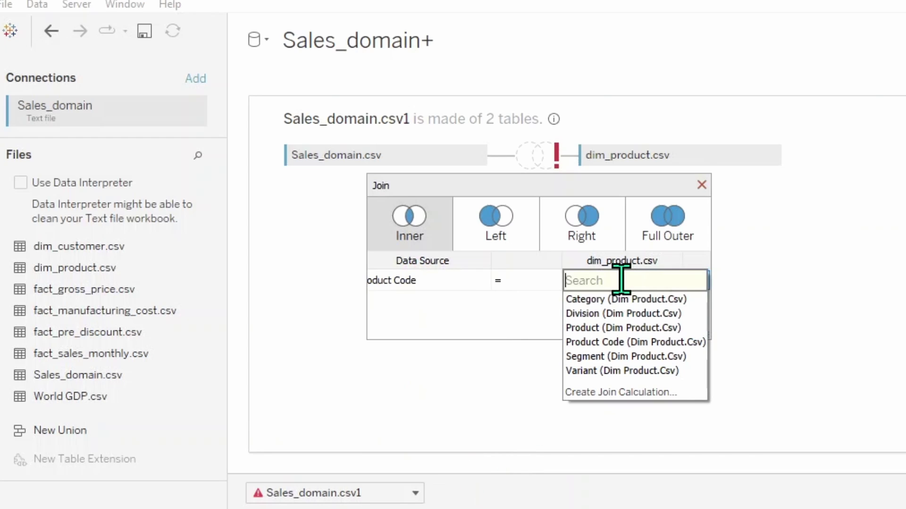
pyautogui.click(646, 342)
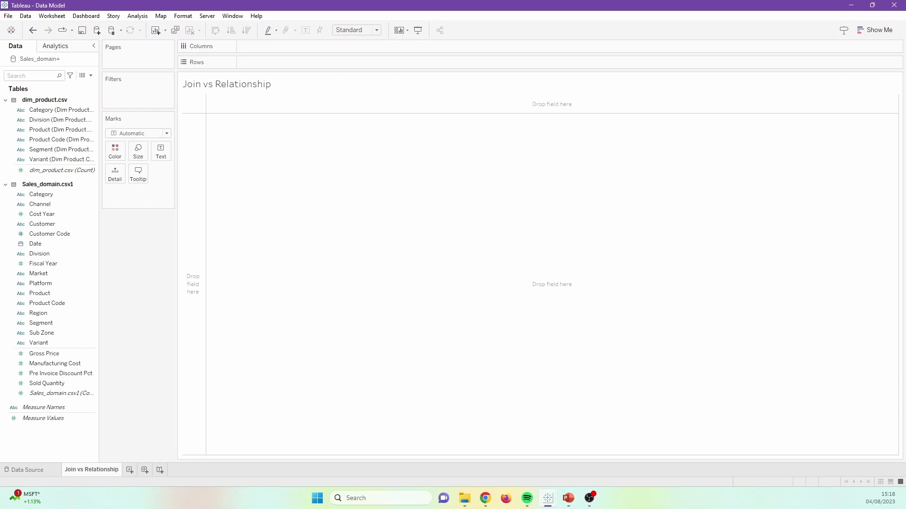
# Chart the count of Sales_domain.csv1 as columns, with dim_product's Category and then Platform as rows.
pyautogui.moveTo(78, 112); pyautogui.dragTo(319, 69)
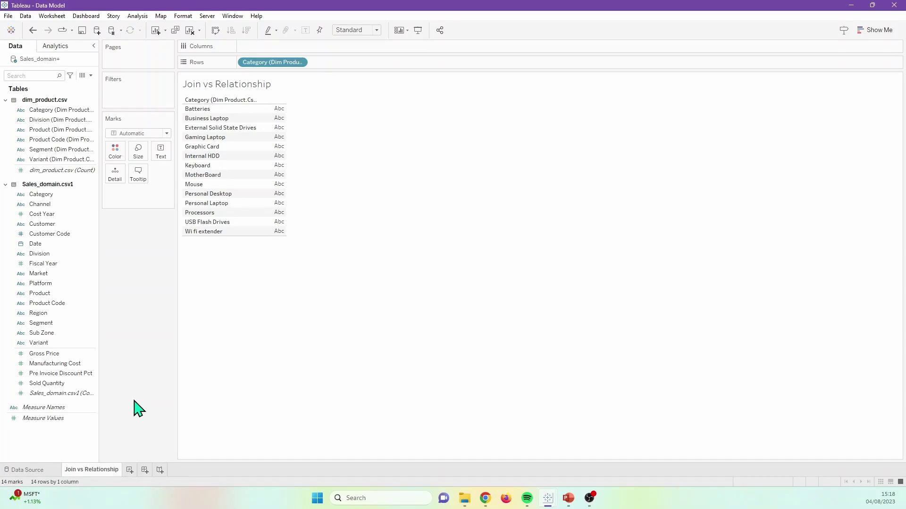
pyautogui.moveTo(60, 396); pyautogui.dragTo(374, 53)
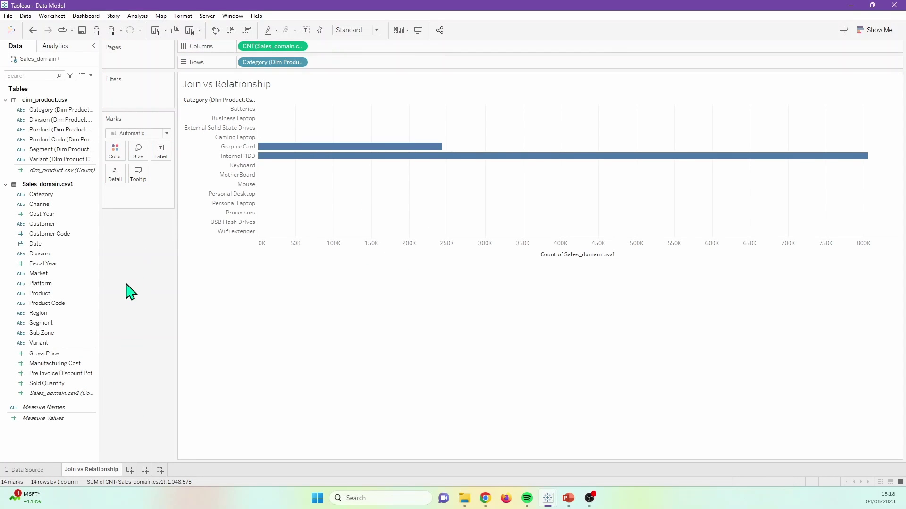
pyautogui.moveTo(54, 285); pyautogui.dragTo(361, 66)
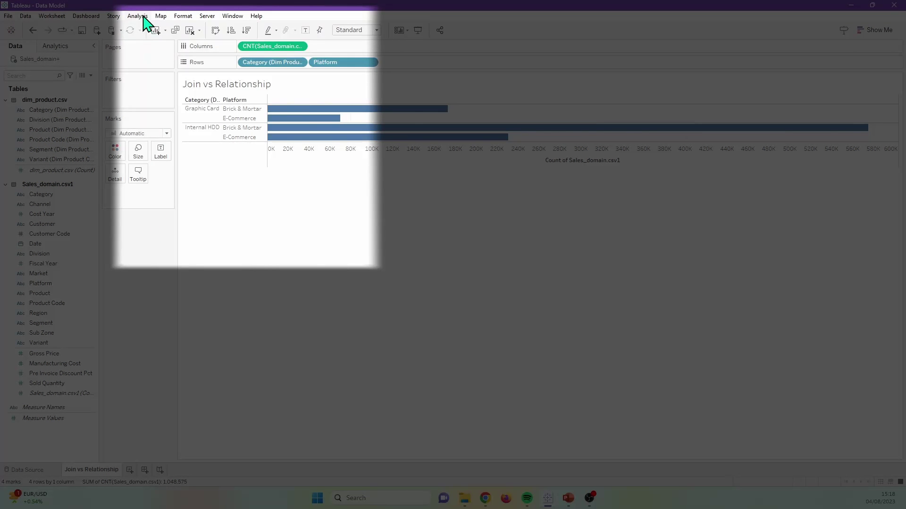
# Turn on the display of empty rows in the Join vs Relationship sheet's table layout.
pyautogui.click(138, 16)
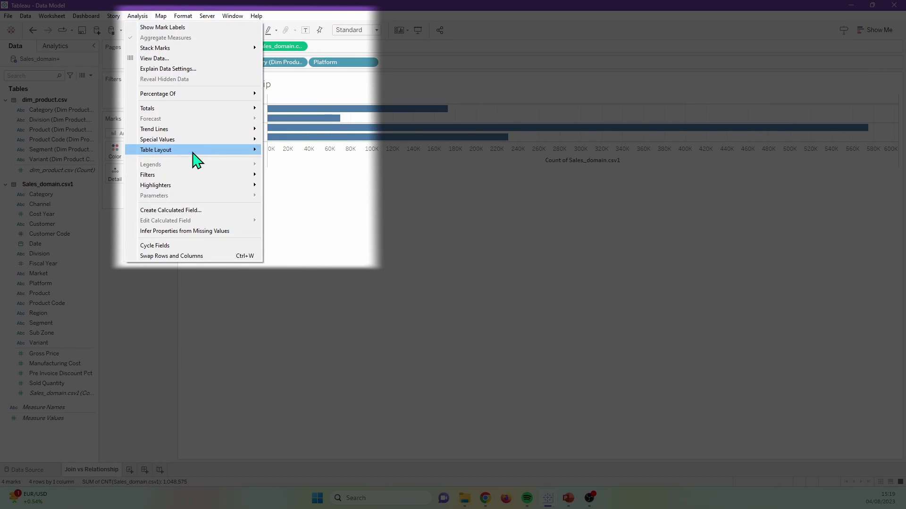
pyautogui.moveTo(197, 151)
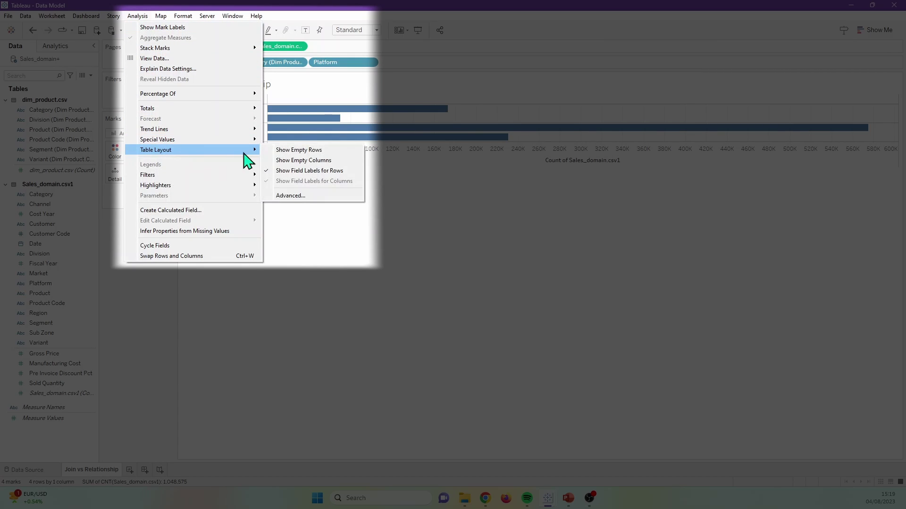
pyautogui.click(330, 151)
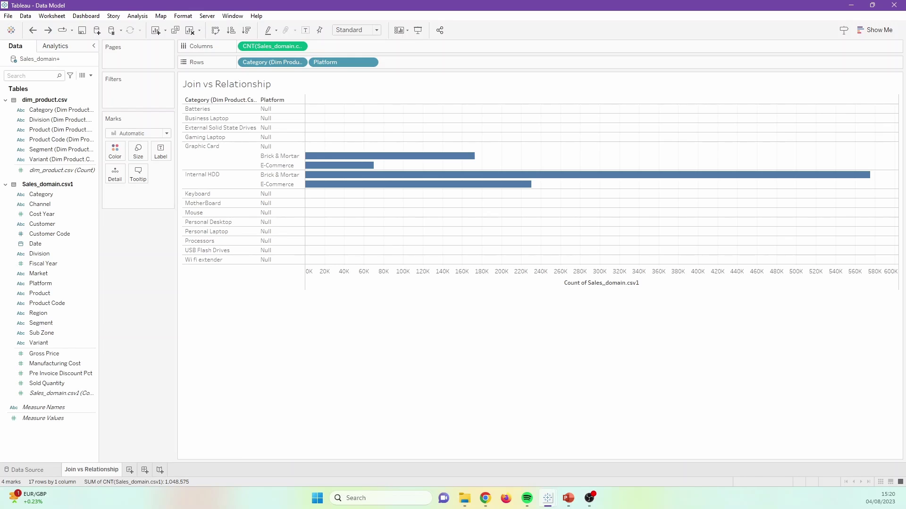
# Return to the data source and remove the related dim_product.csv table from the model.
pyautogui.click(42, 471)
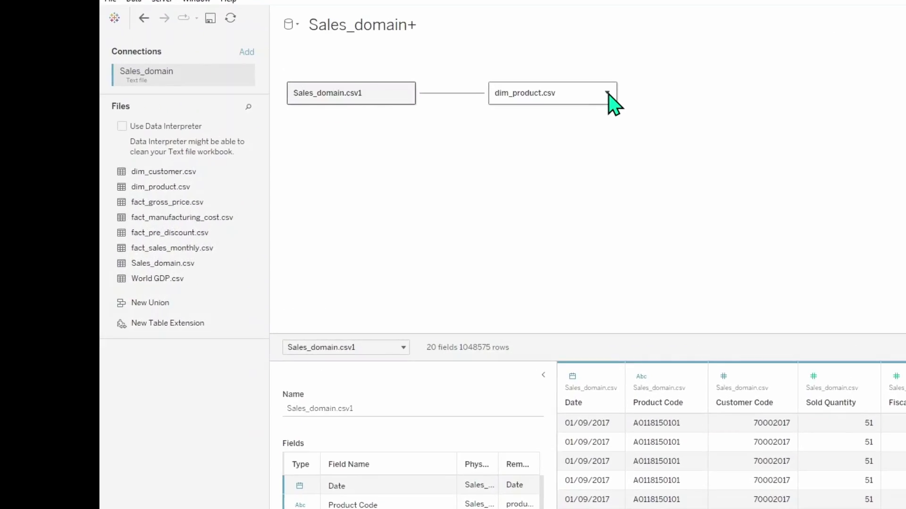
pyautogui.click(607, 93)
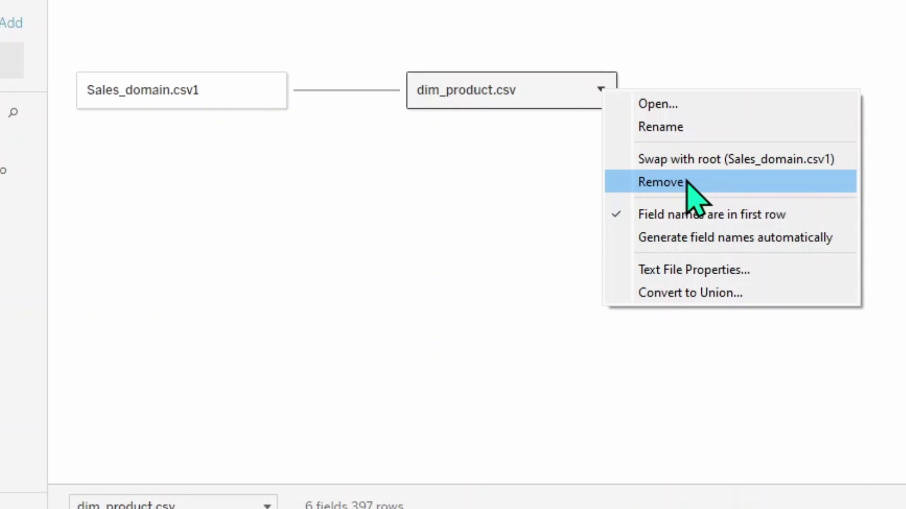
pyautogui.click(687, 181)
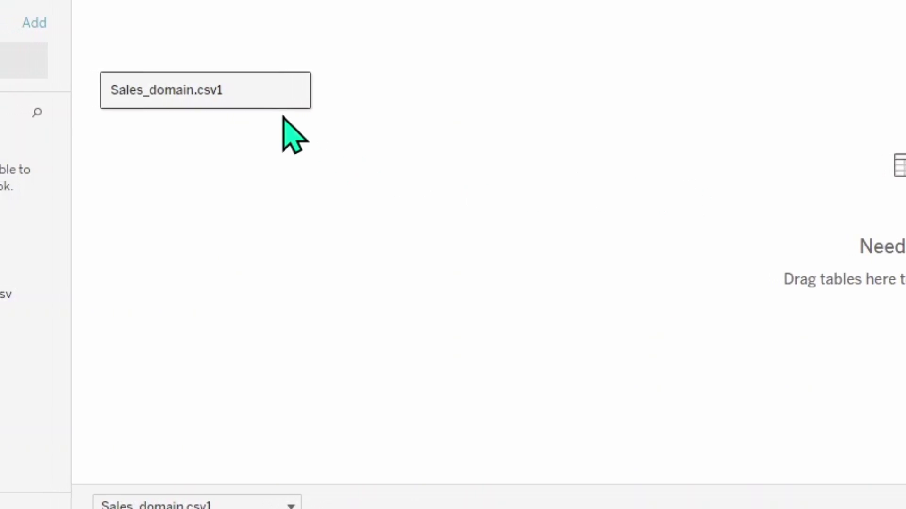
# Open Sales_domain.csv1 to its physical tables and add dim_product.csv there as a join.
pyautogui.rightClick(246, 91)
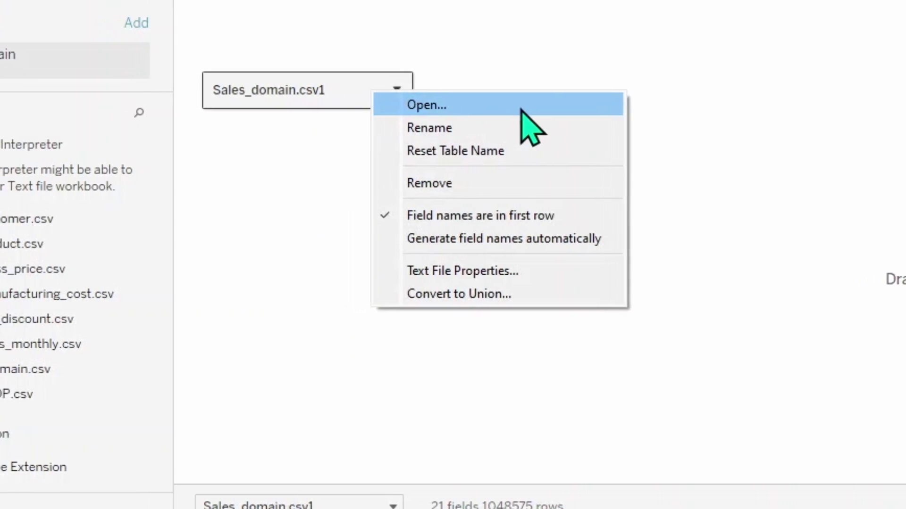
pyautogui.click(537, 109)
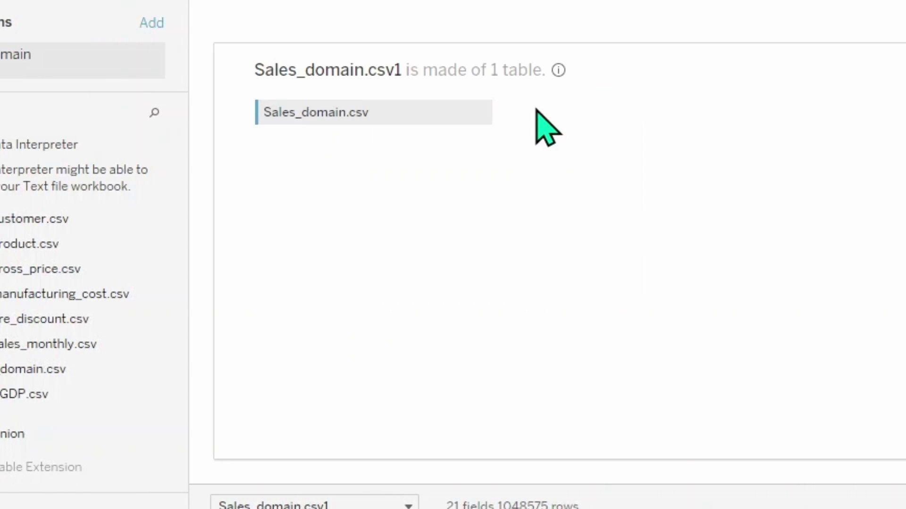
pyautogui.moveTo(22, 245); pyautogui.dragTo(644, 118)
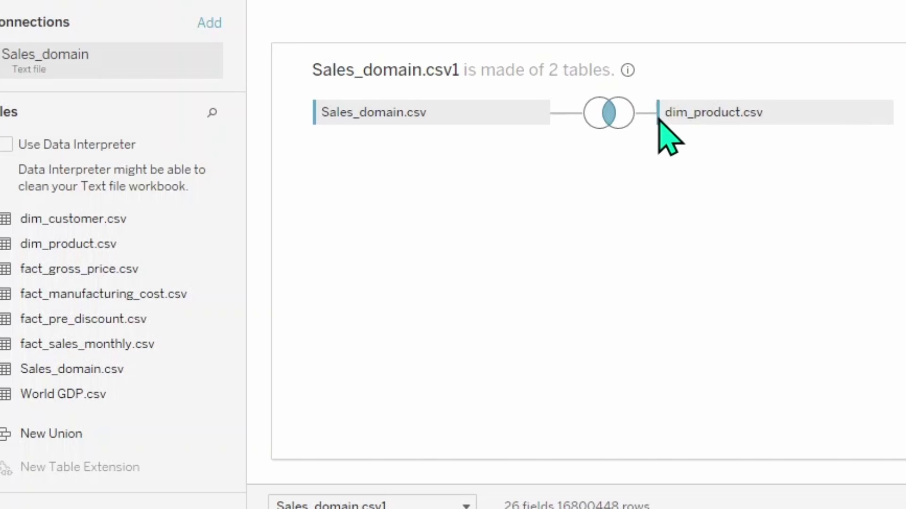
# Change the inner join clause from Category to Product Code equal to Product Code (Dim Product.Csv), and close the join view.
pyautogui.click(609, 124)
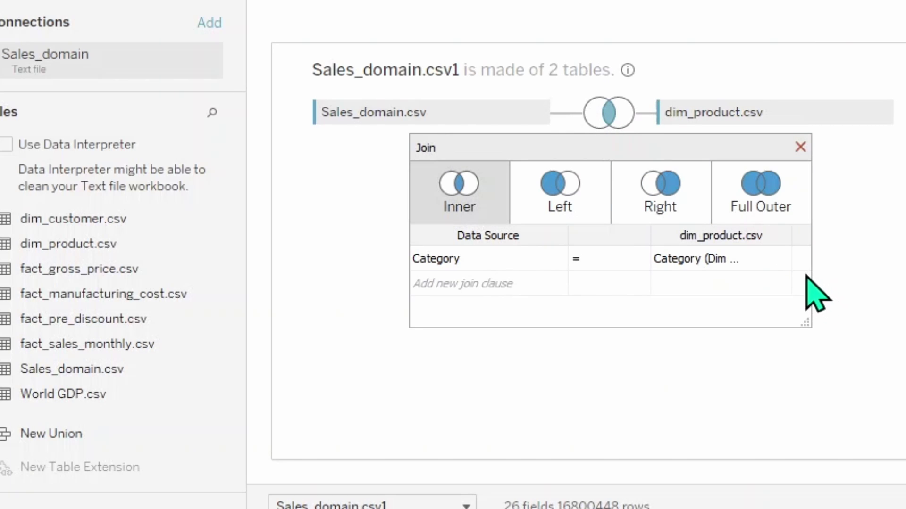
pyautogui.click(806, 259)
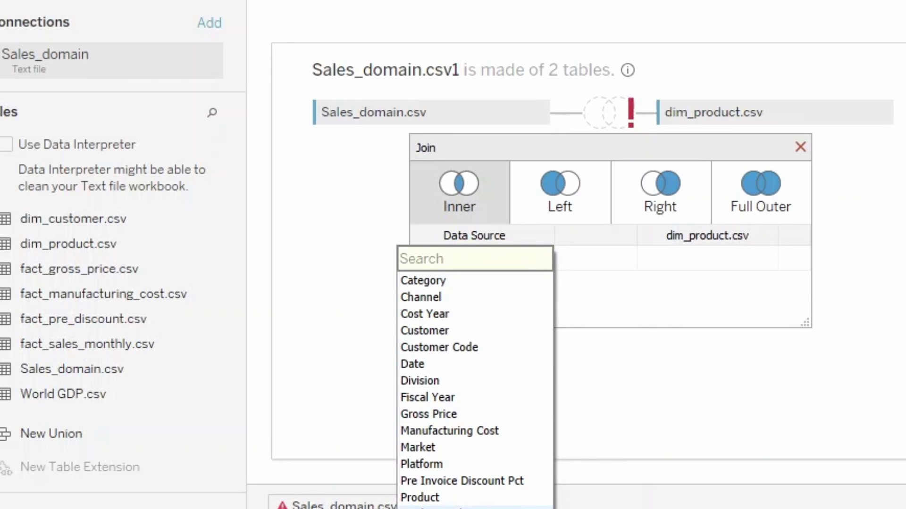
pyautogui.click(448, 508)
pyautogui.click(723, 259)
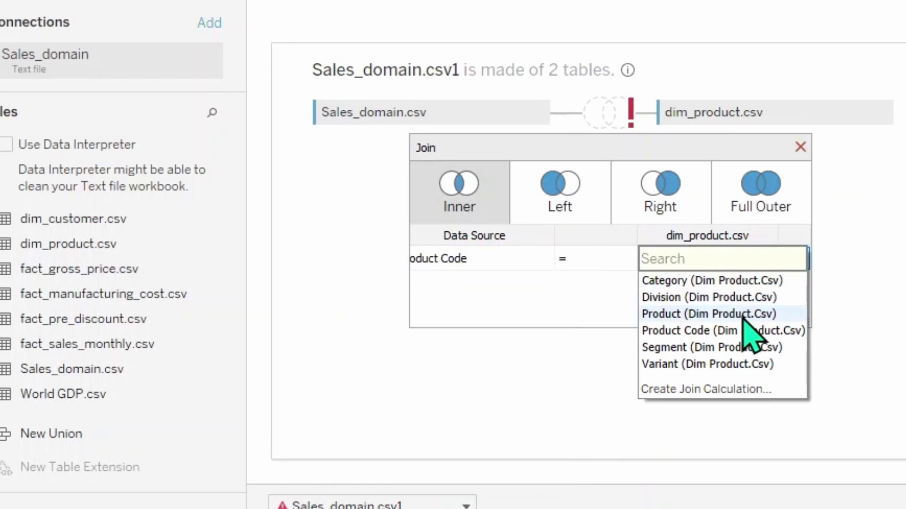
pyautogui.click(691, 331)
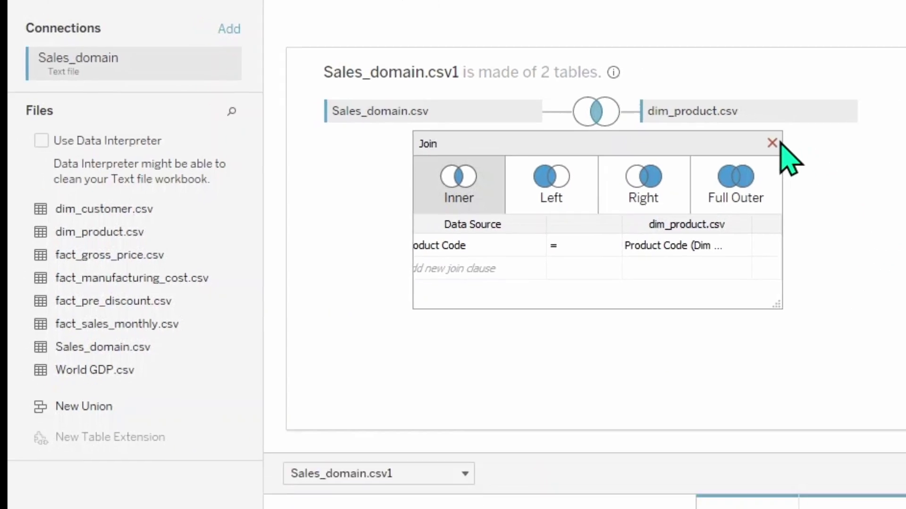
pyautogui.click(772, 143)
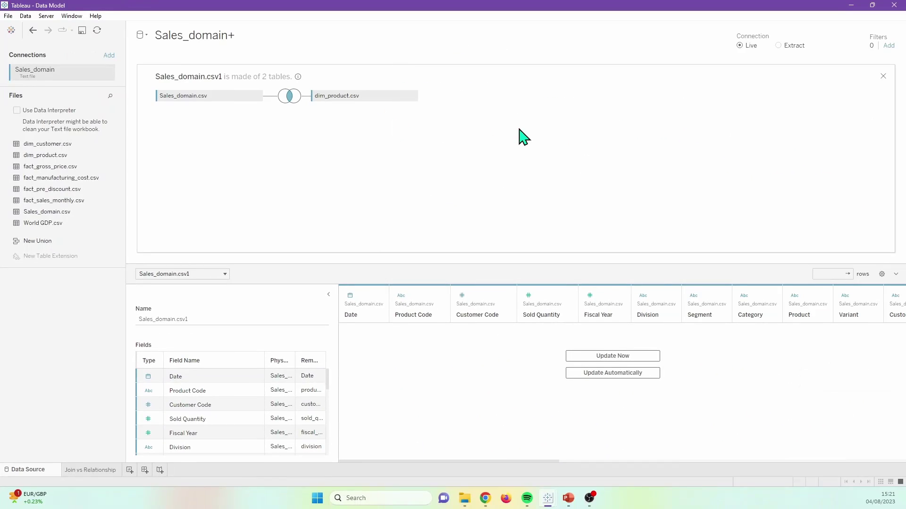
pyautogui.click(883, 77)
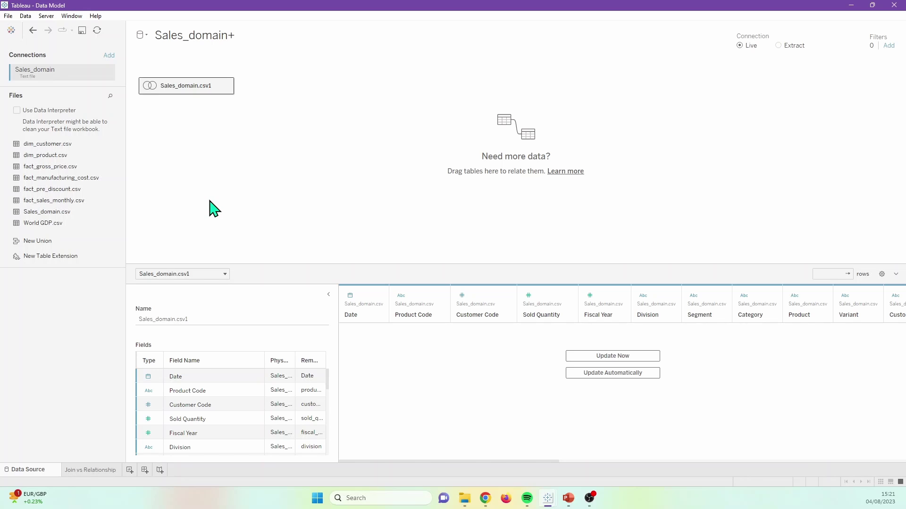
# Examine the Join vs Relationship chart built on the join and check its Show Empty Rows setting.
pyautogui.click(92, 470)
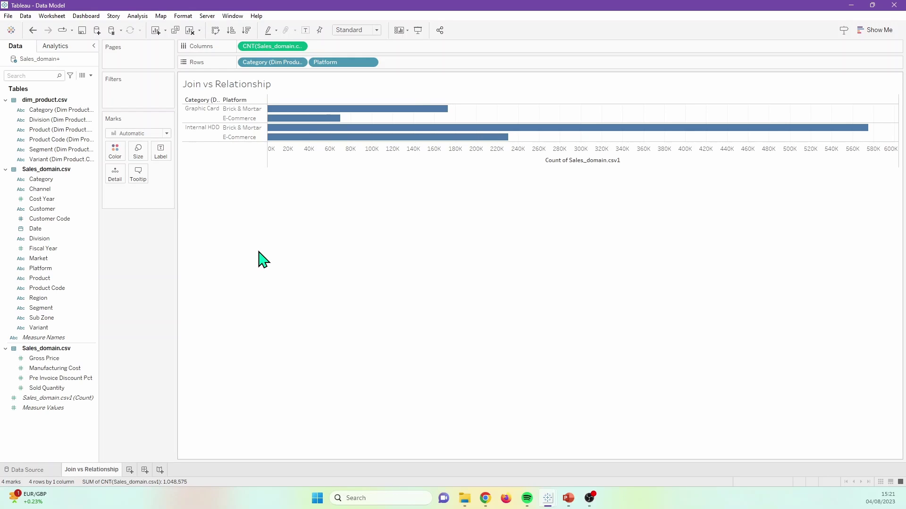
pyautogui.click(137, 16)
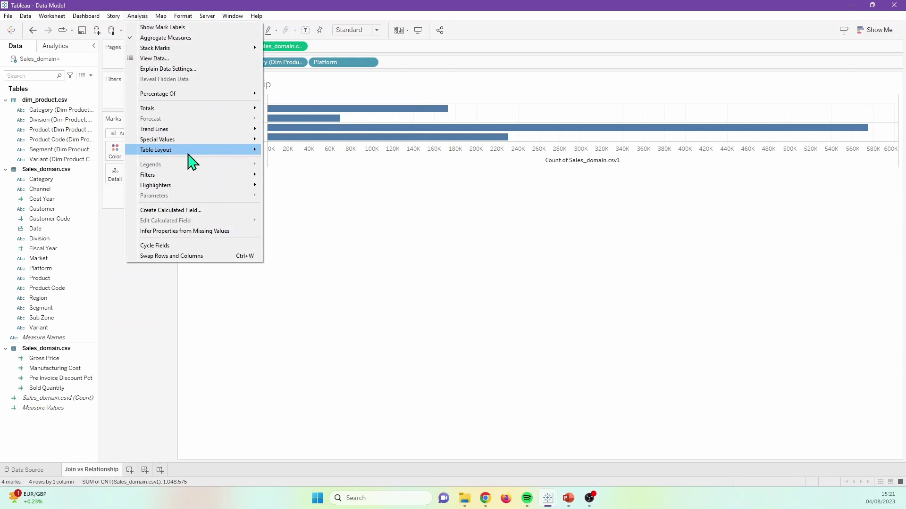
pyautogui.moveTo(188, 159)
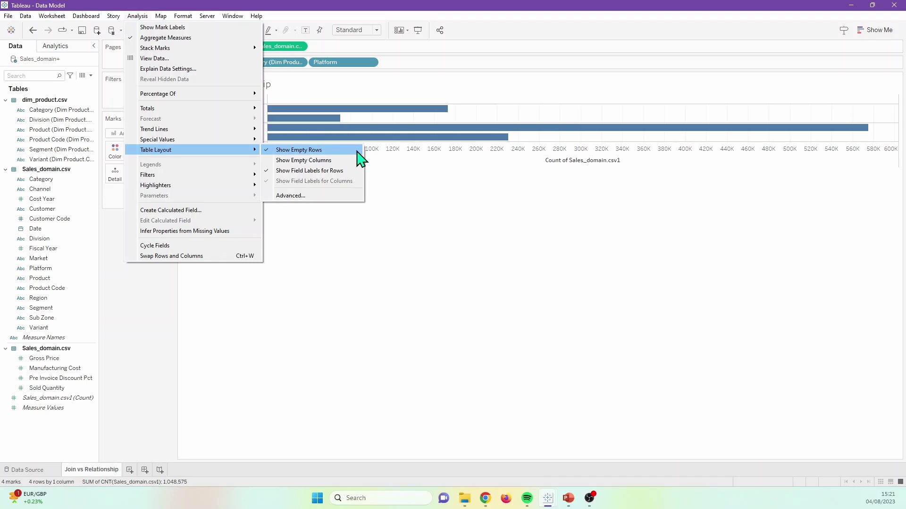
pyautogui.click(424, 208)
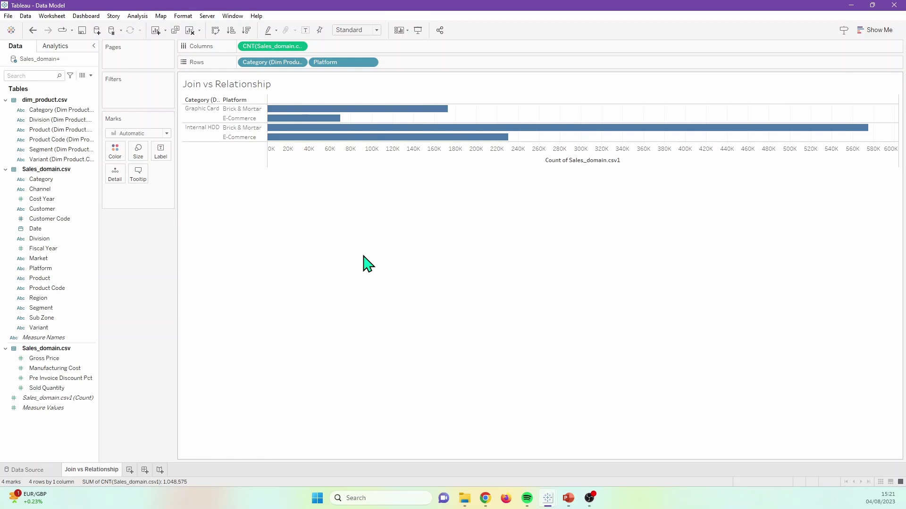